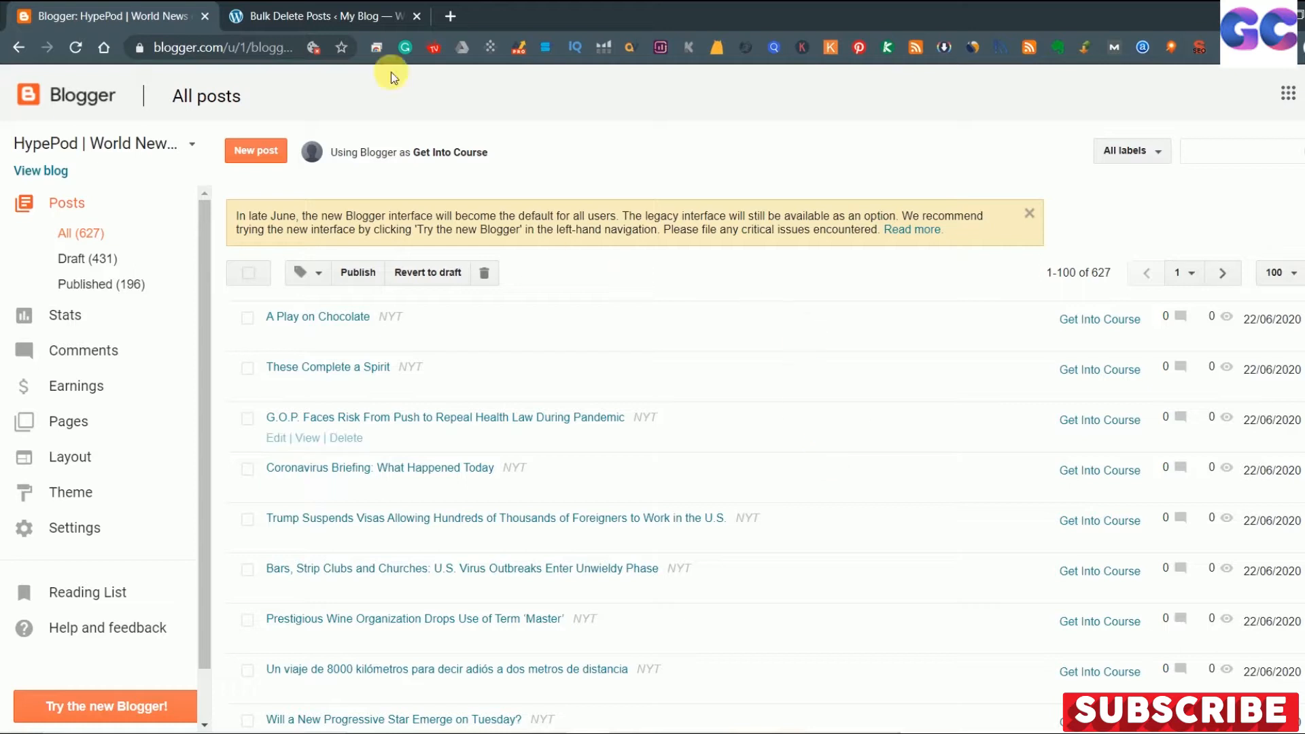
Check the WordPress Bulk Delete Posts page and the list of all posts in the Blogger blog.
click(376, 21)
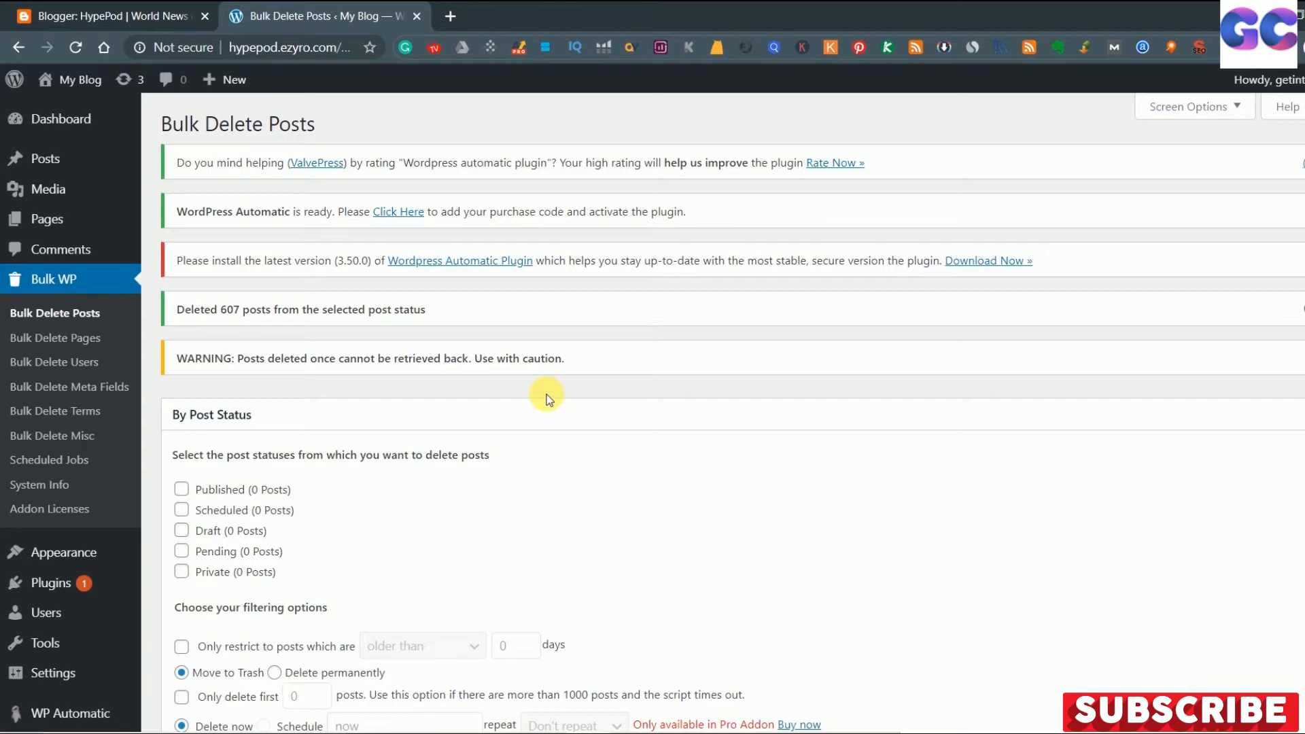
click(123, 12)
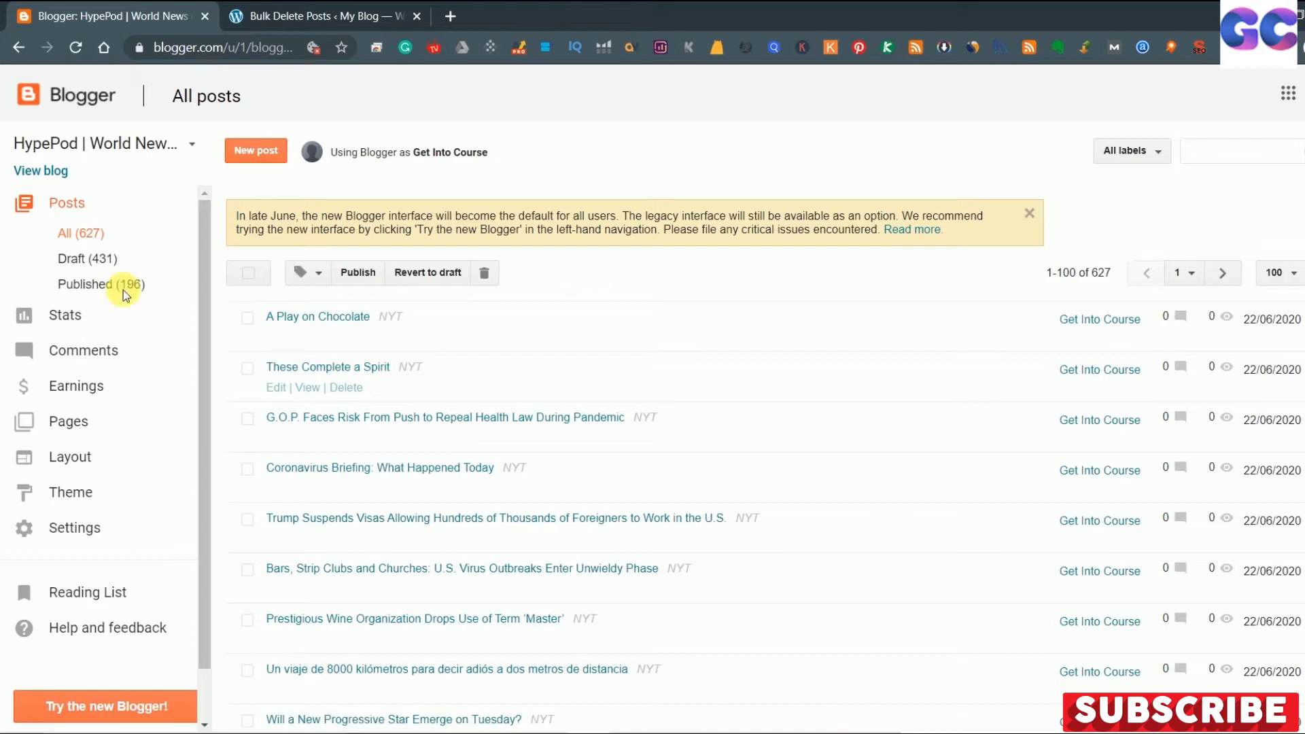
scroll(123, 285, down, 5)
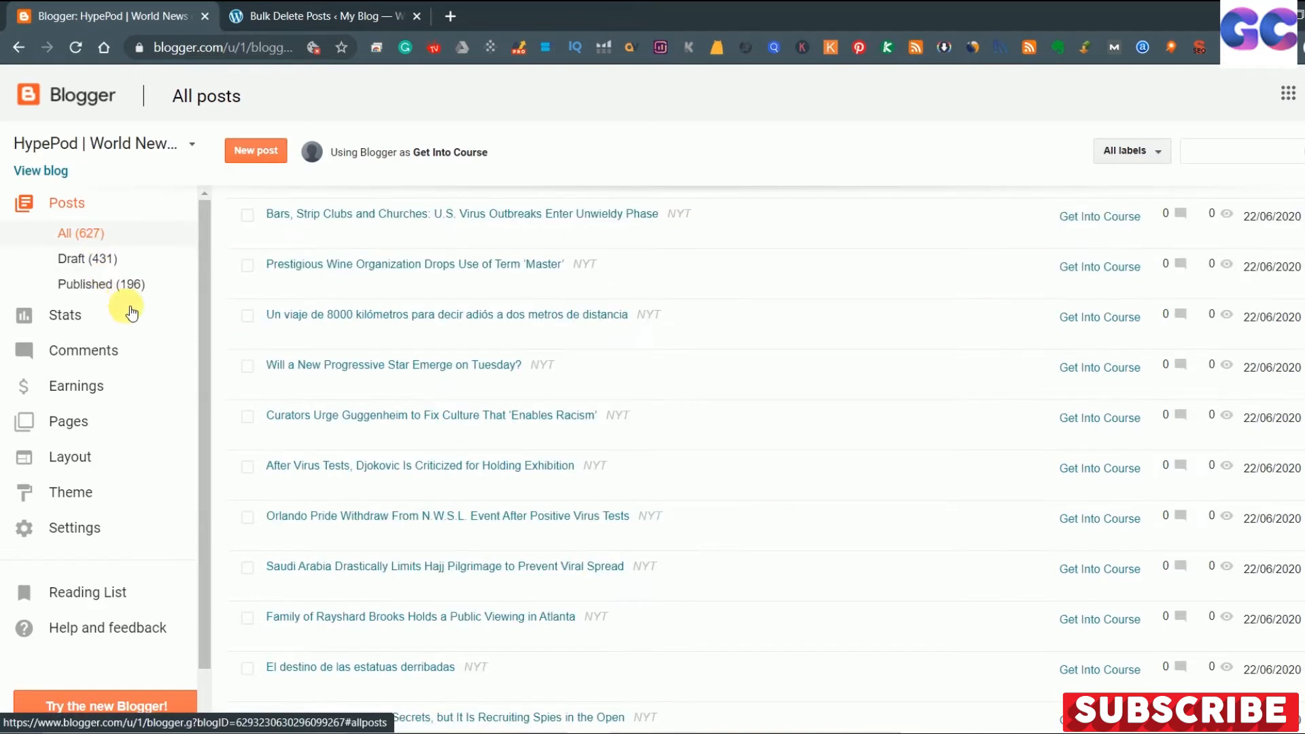
scroll(136, 317, up, 5)
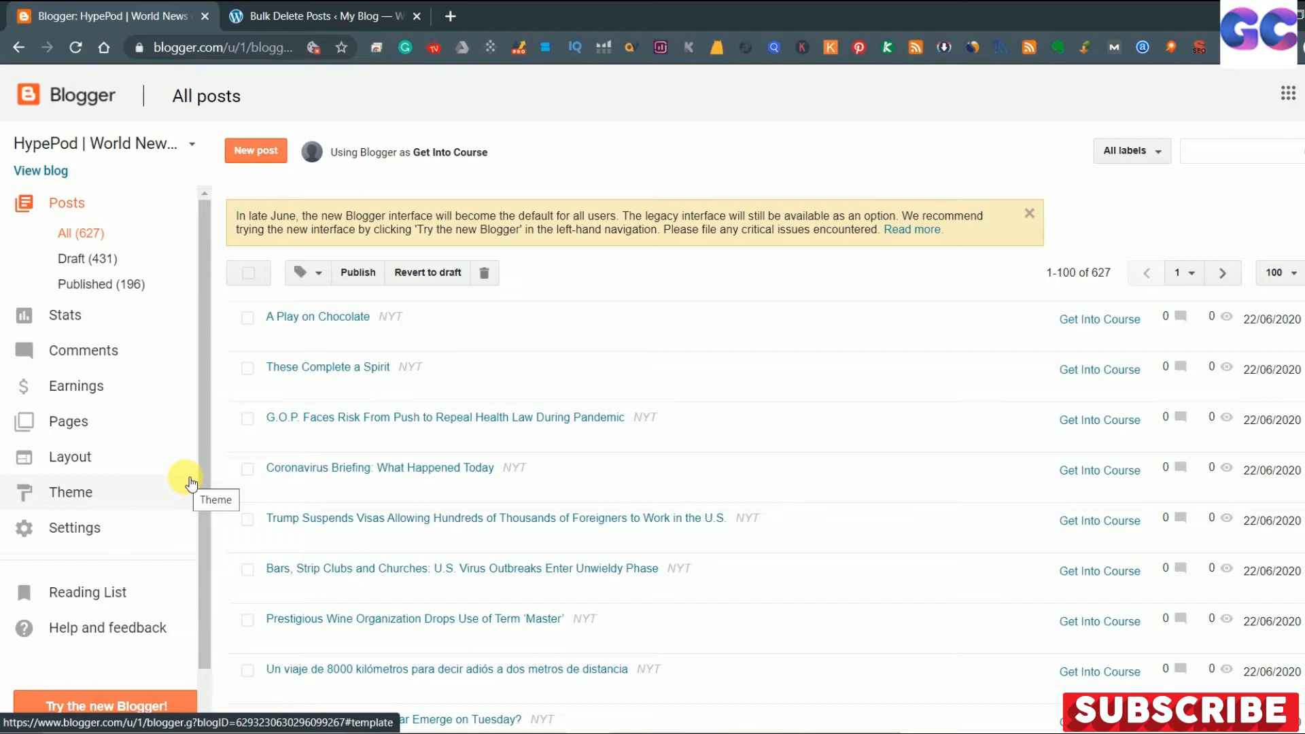
Back up the Blogger blog's posts, pages and comments from the Other settings and save the backup to the computer.
click(74, 530)
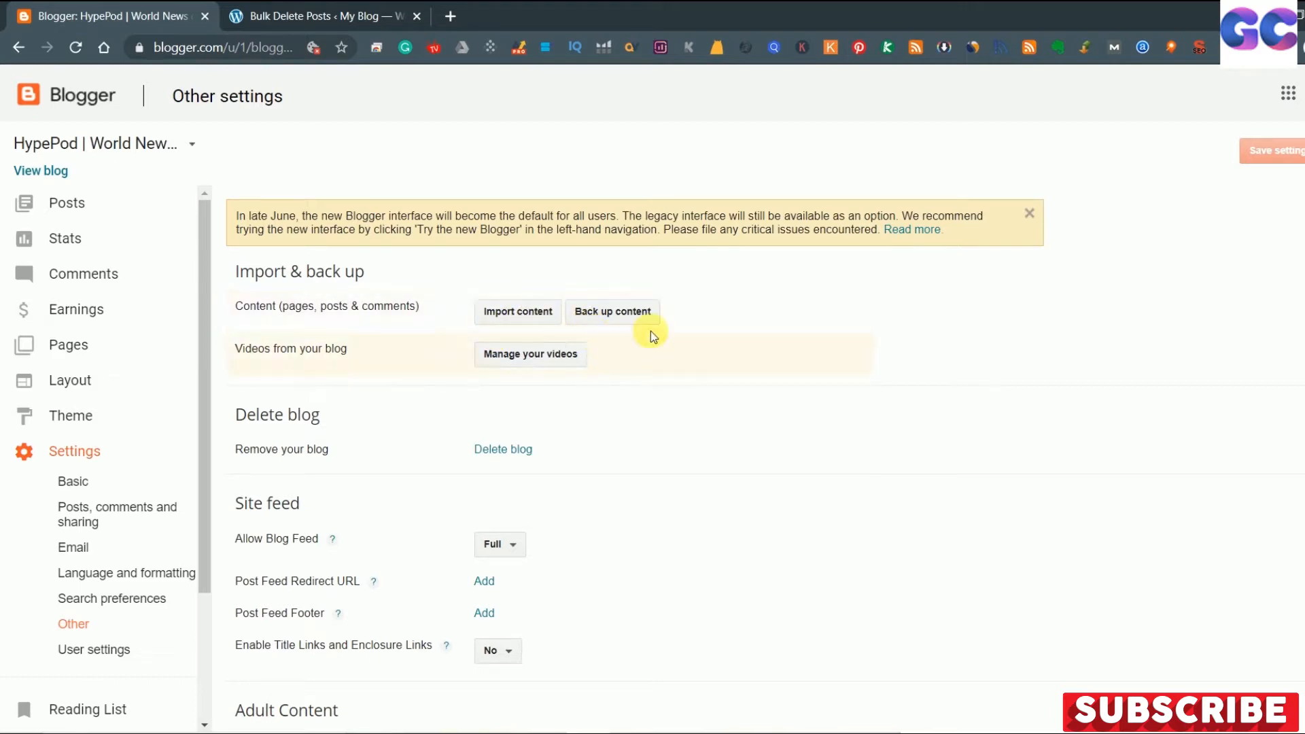
click(620, 316)
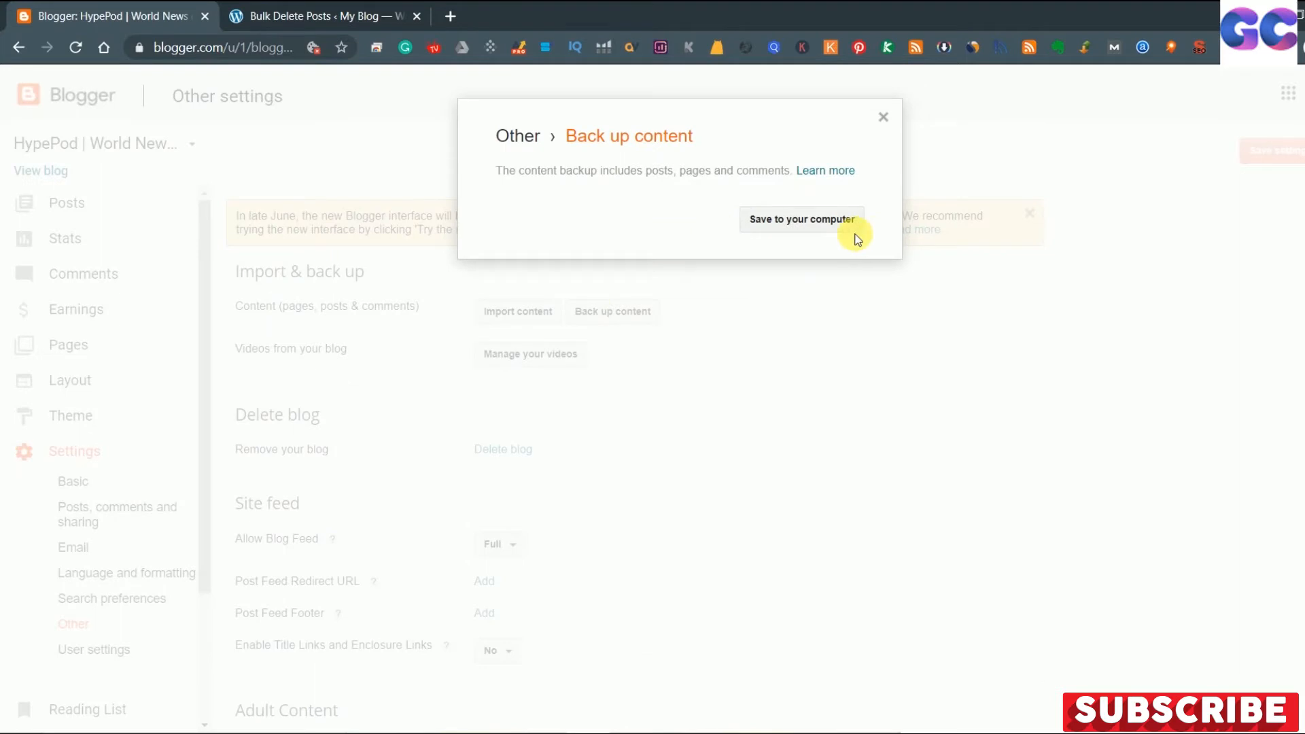
click(812, 227)
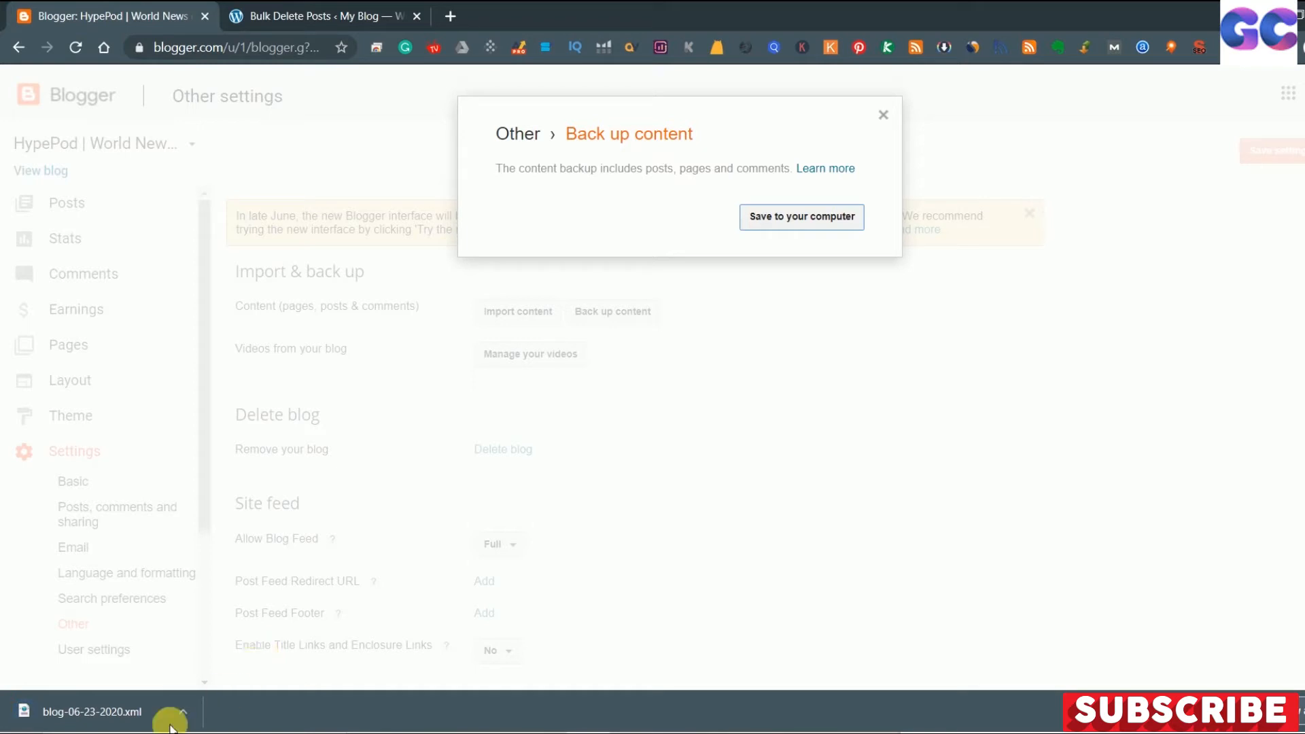
Locate the downloaded blog-06-23-2020.xml in its folder and paste it into the FeedbackHub folder in Documents.
click(182, 710)
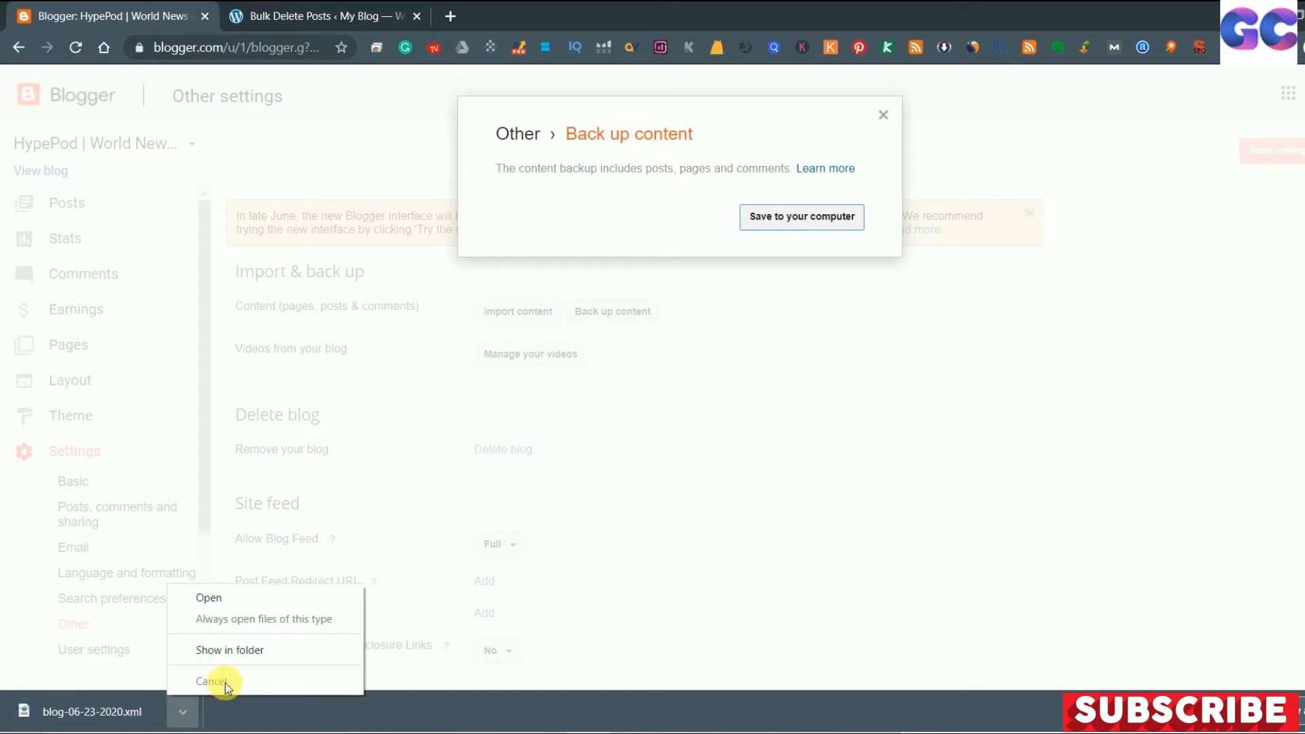
click(245, 652)
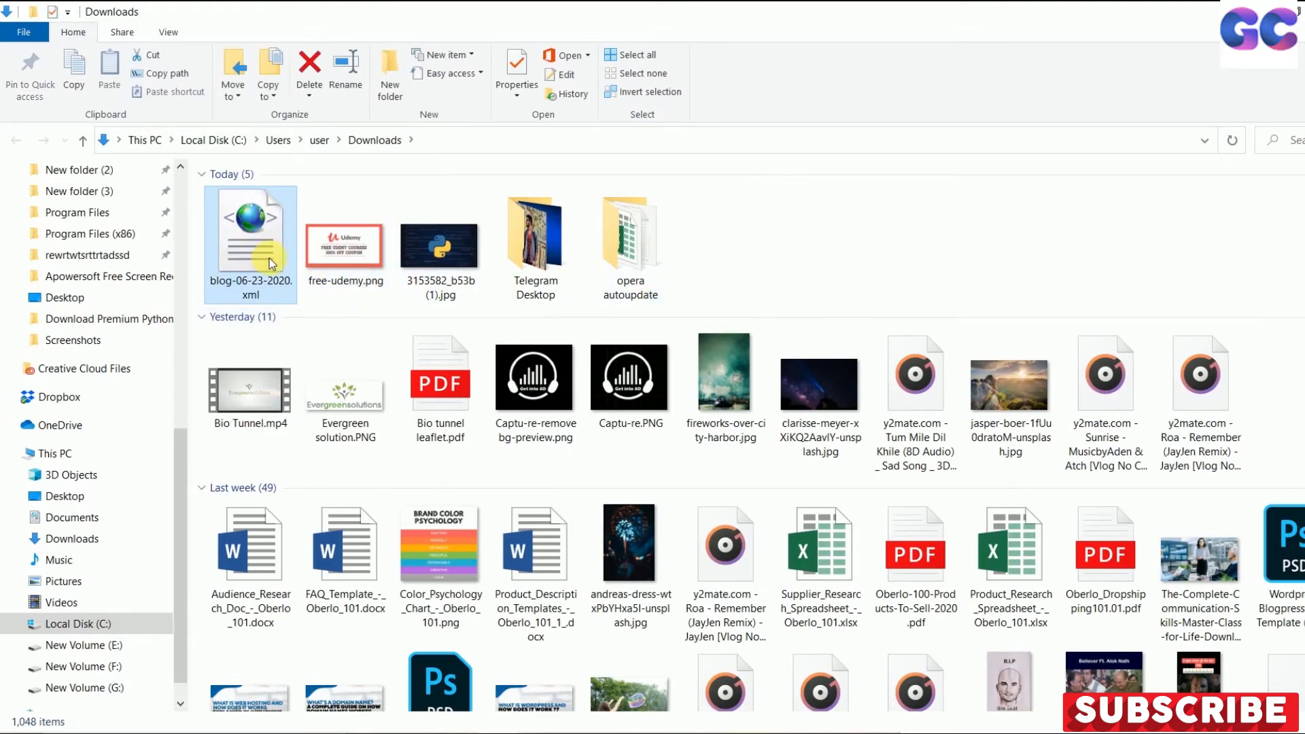
click(72, 519)
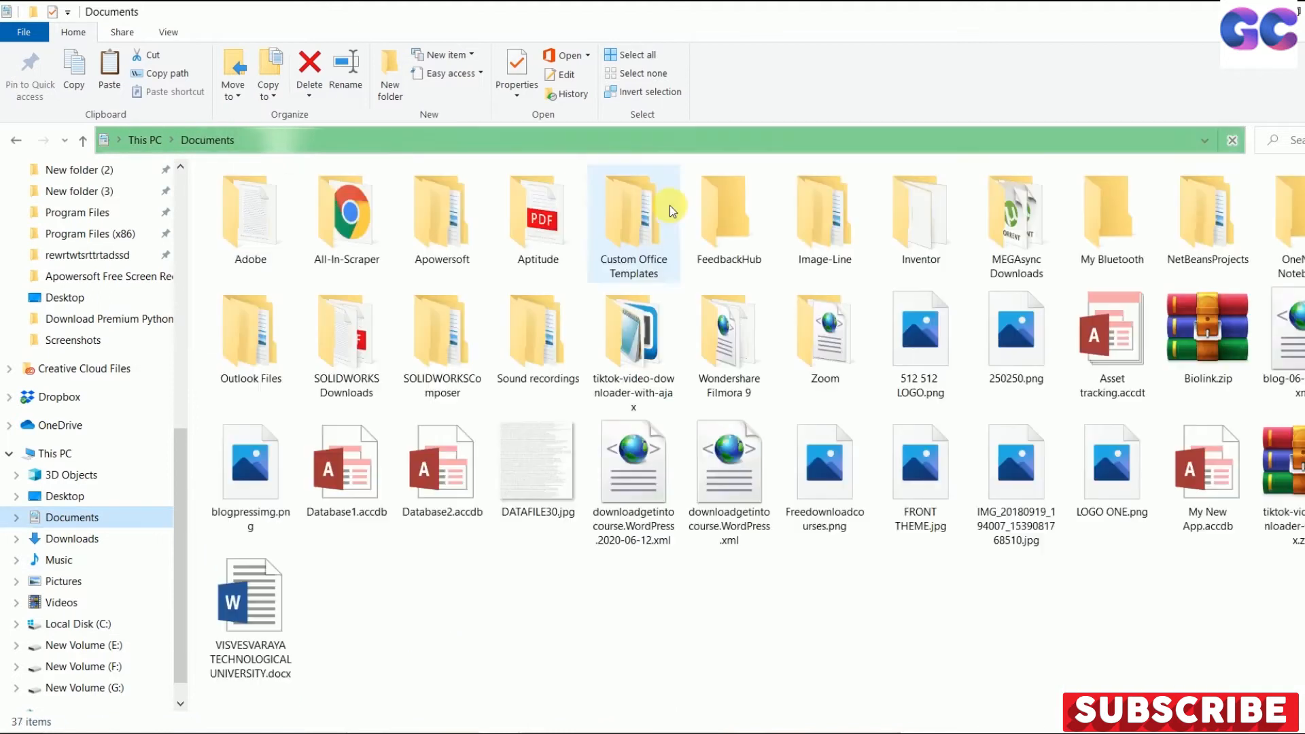
double_click(728, 228)
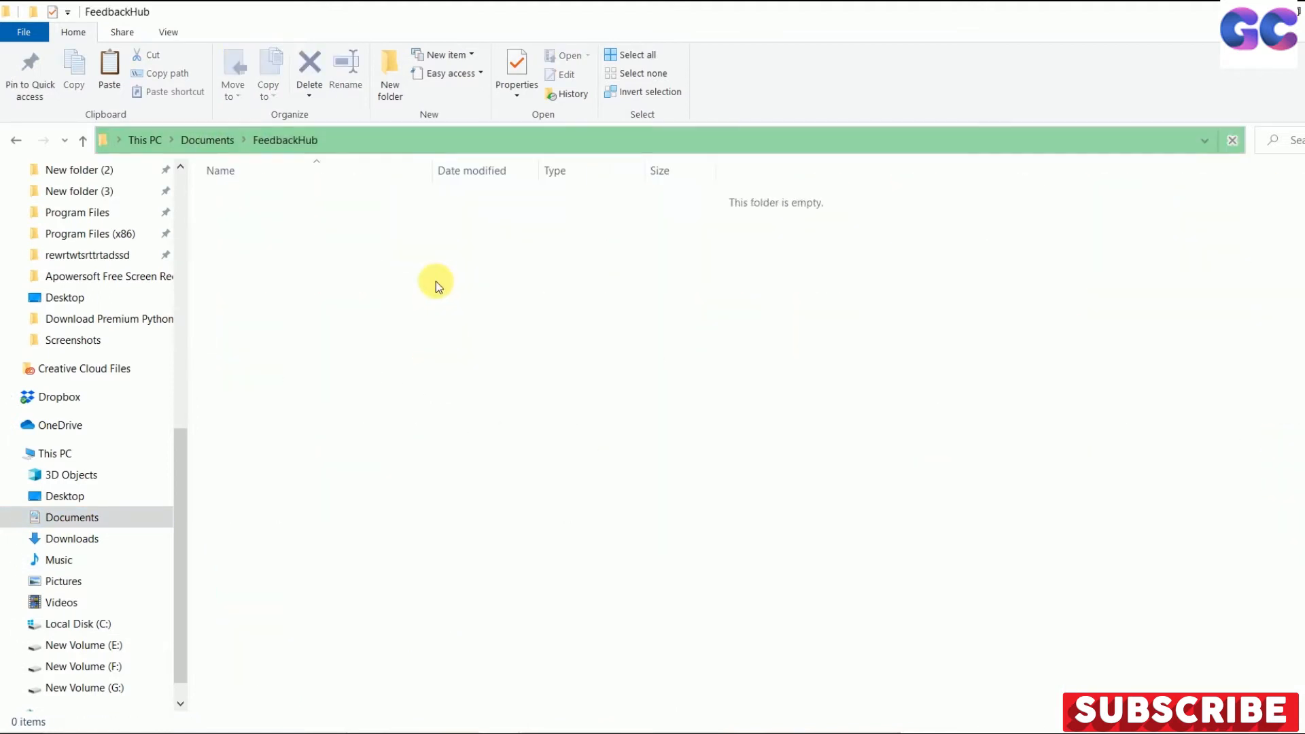
key(ctrl+v)
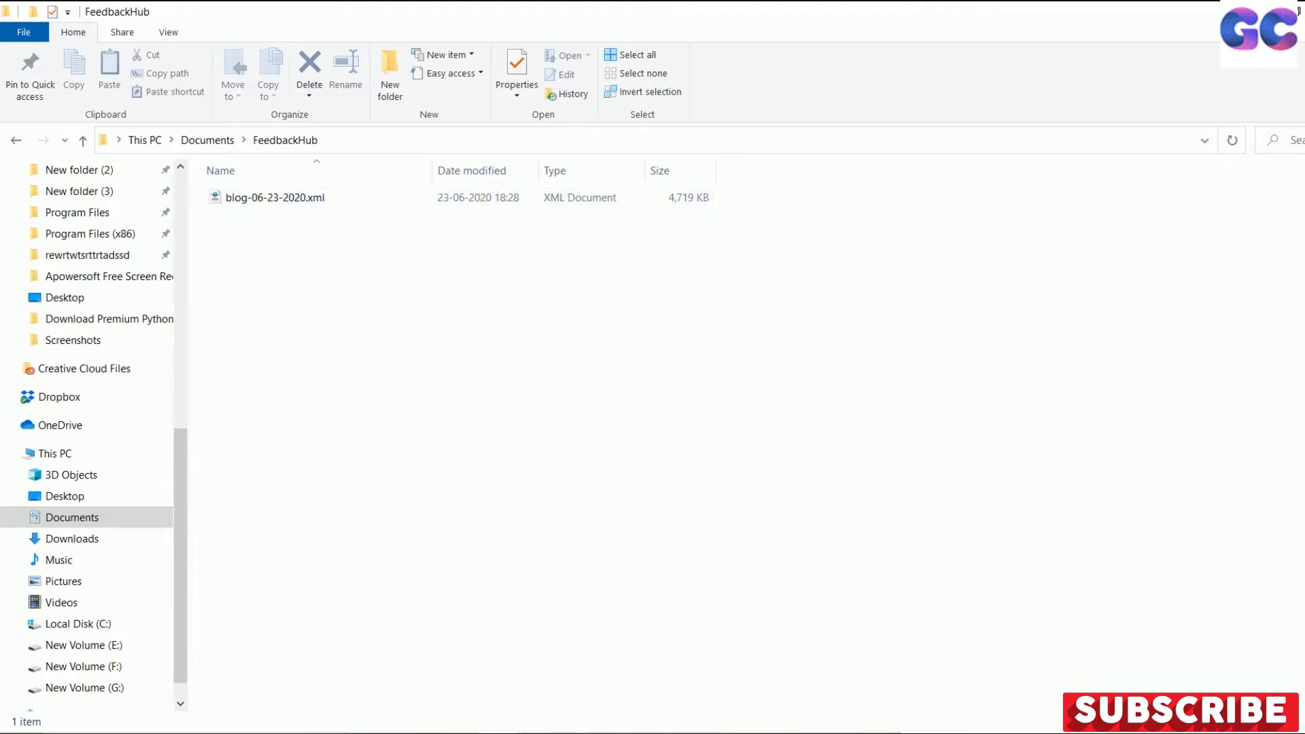
Switch to the WordPress site in the browser and view its list of all posts from the dashboard.
click(615, 733)
click(320, 15)
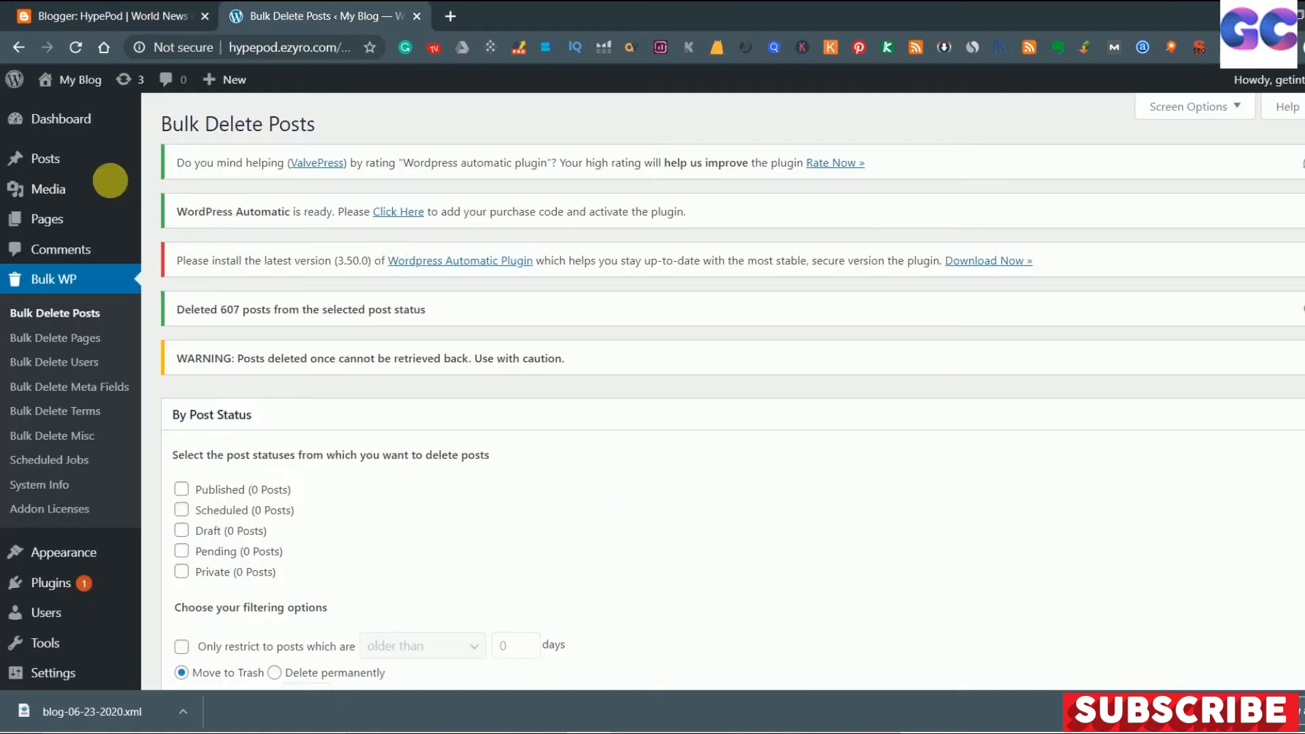
click(82, 112)
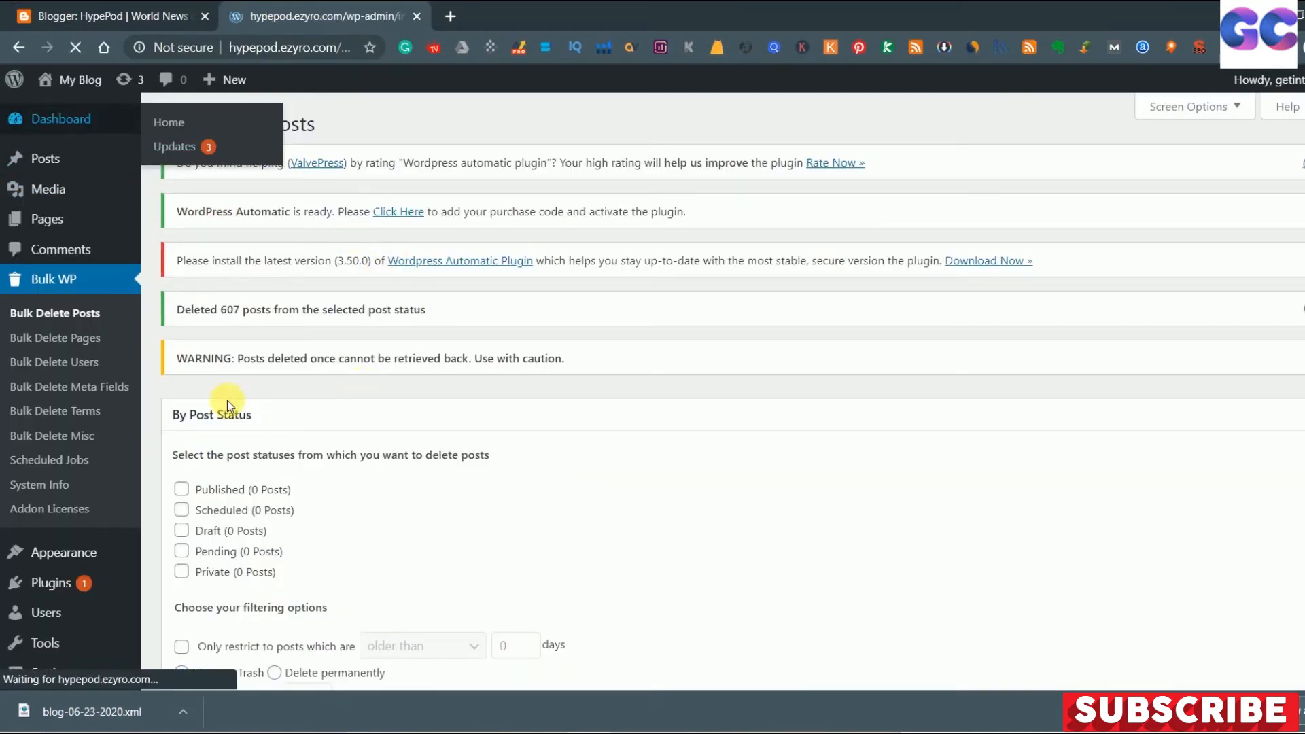
scroll(204, 408, down, 4)
scroll(171, 418, down, 3)
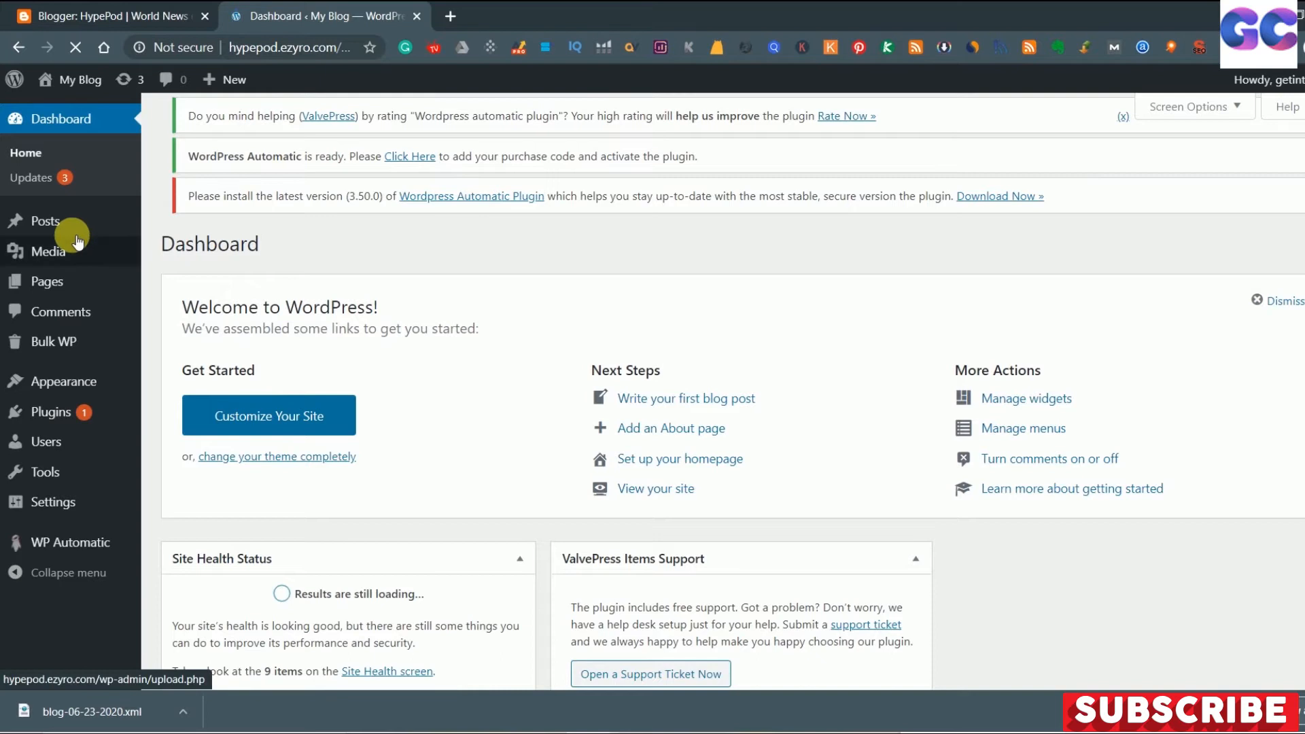
click(68, 225)
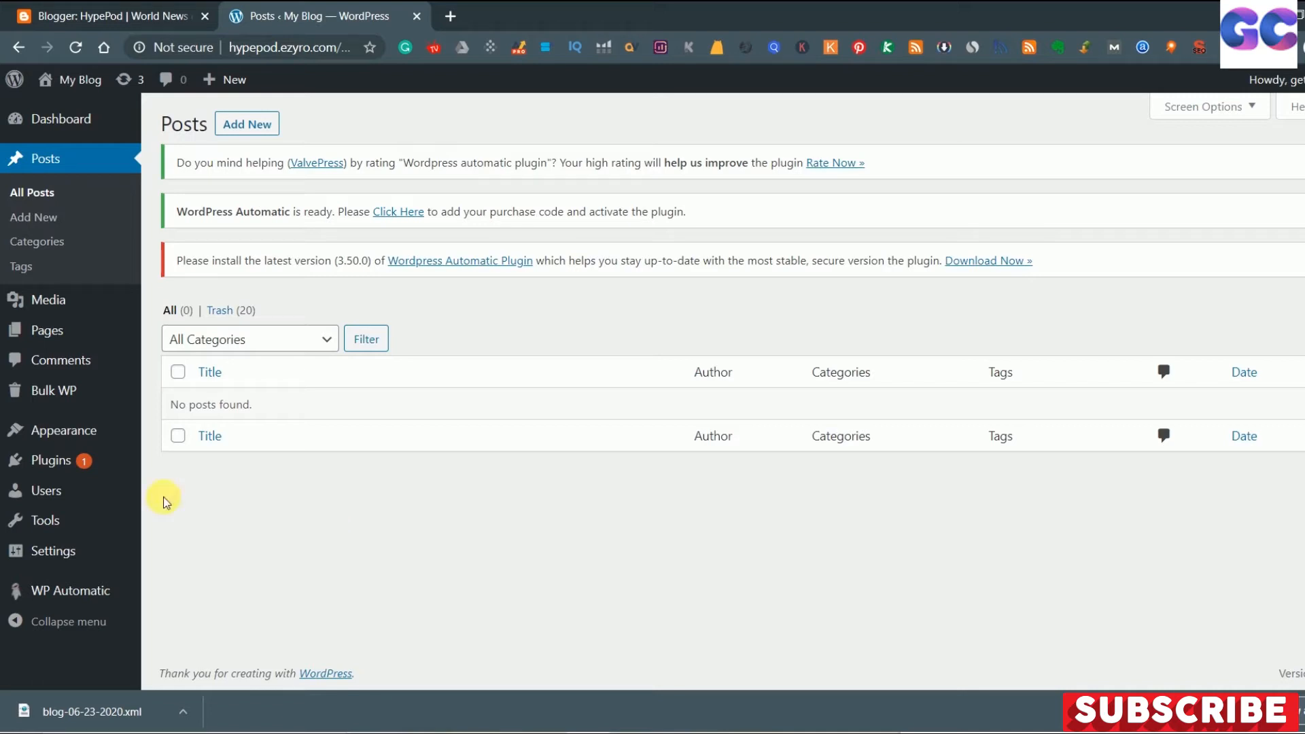
Go to the WordPress import tools and run the Blogger importer.
mouse_move(47, 533)
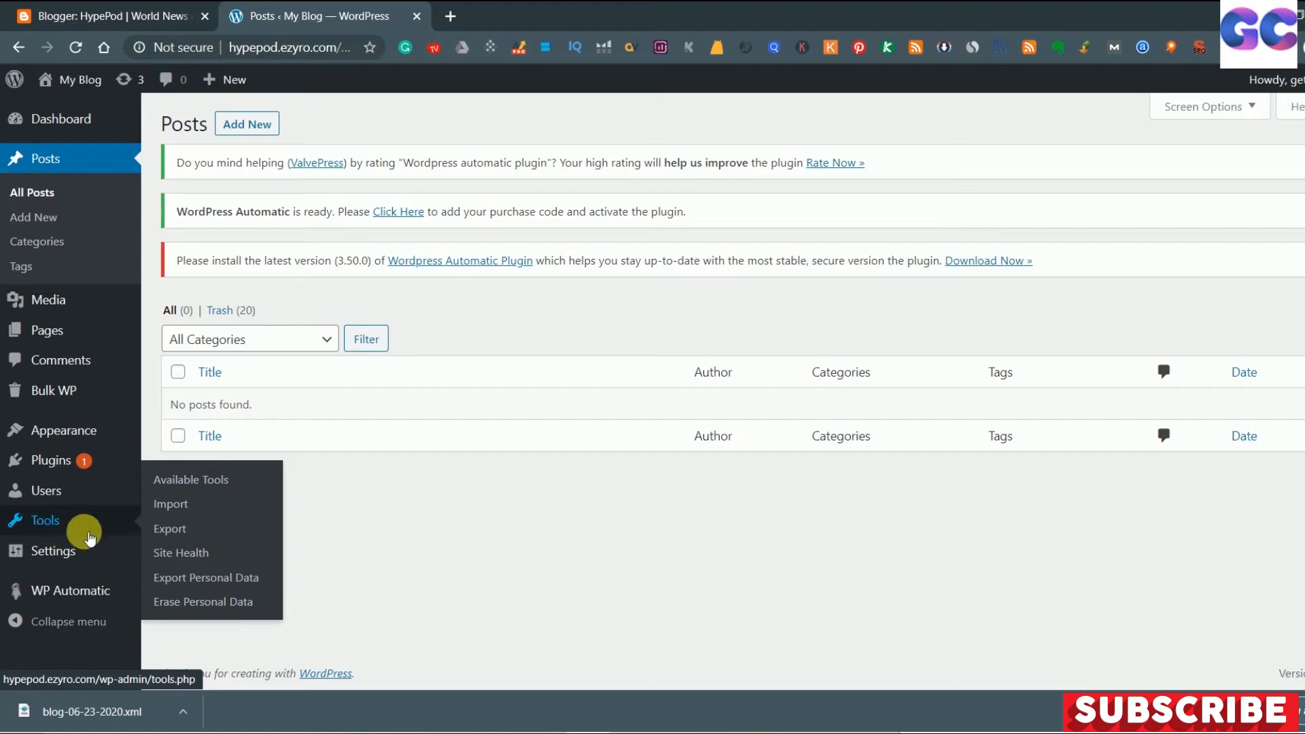
click(183, 510)
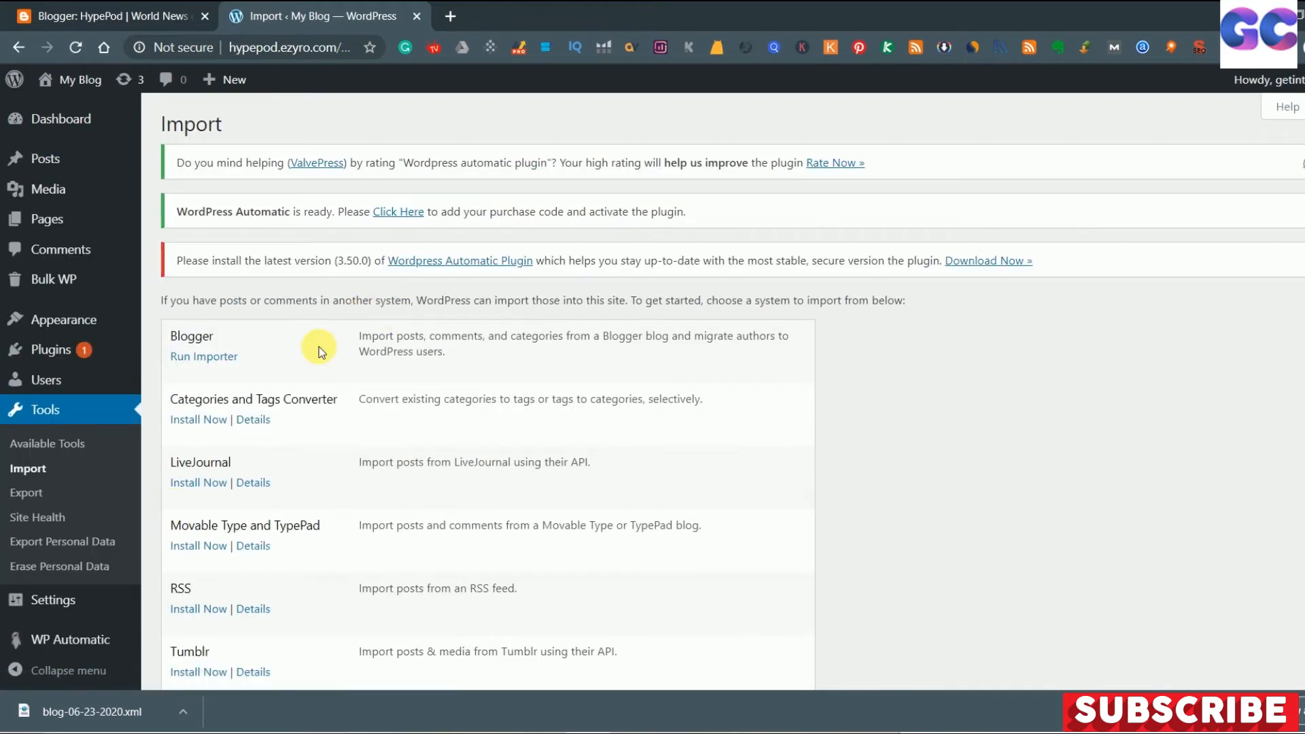
scroll(319, 456, down, 3)
scroll(301, 546, up, 3)
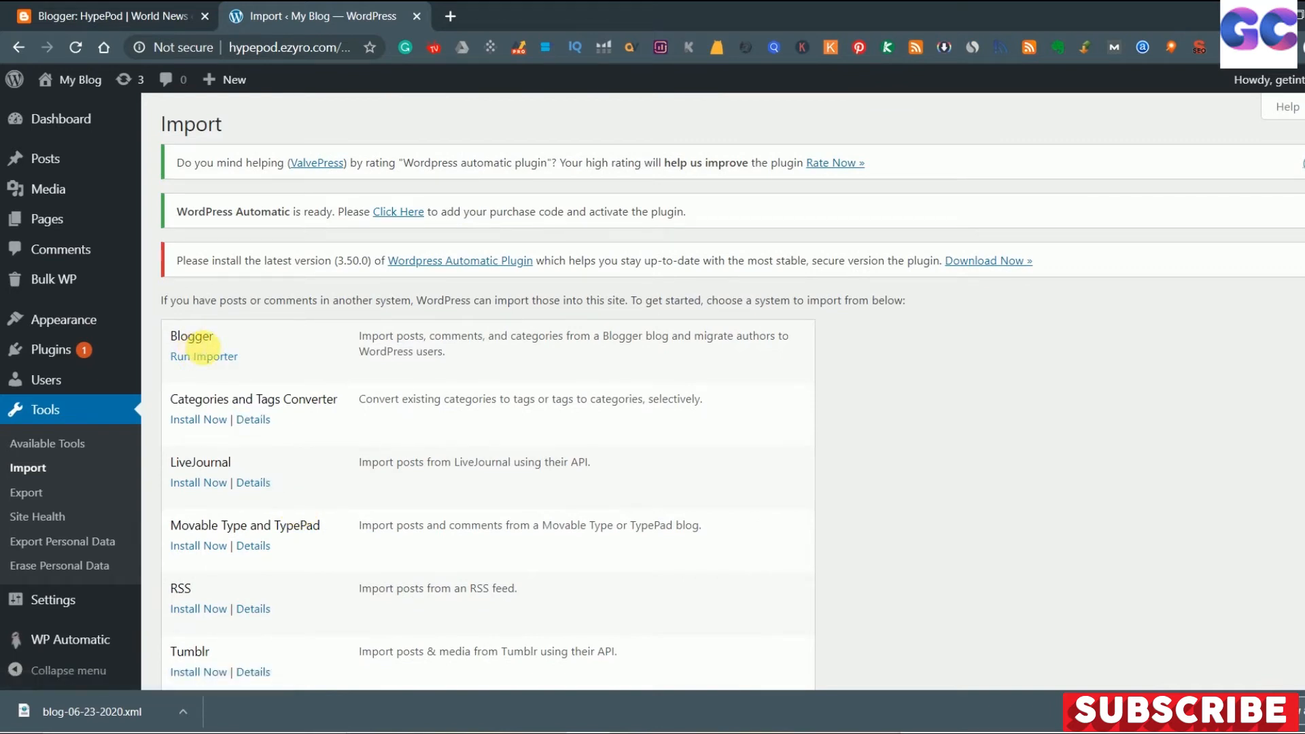
click(207, 359)
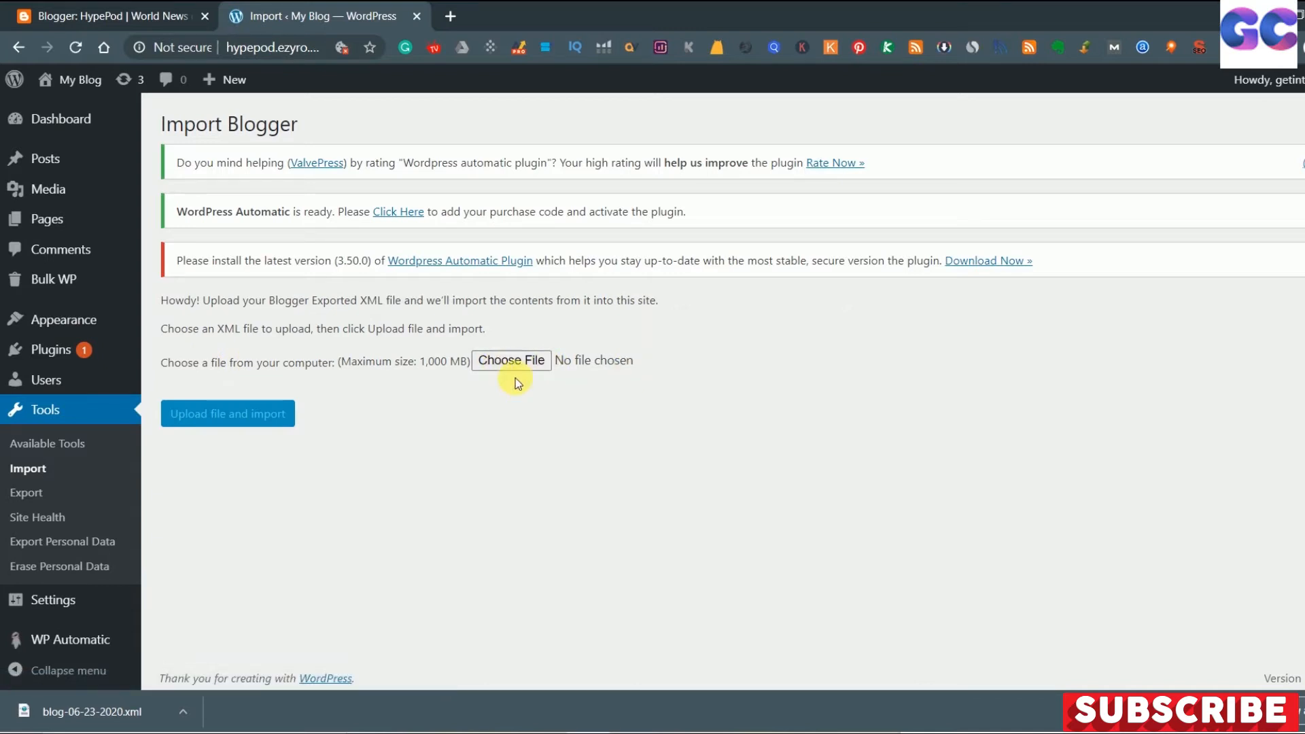
Choose blog-06-23-2020.xml from the FeedbackHub folder as the Blogger export file, then upload and import it.
drag(344, 369, 449, 367)
click(423, 409)
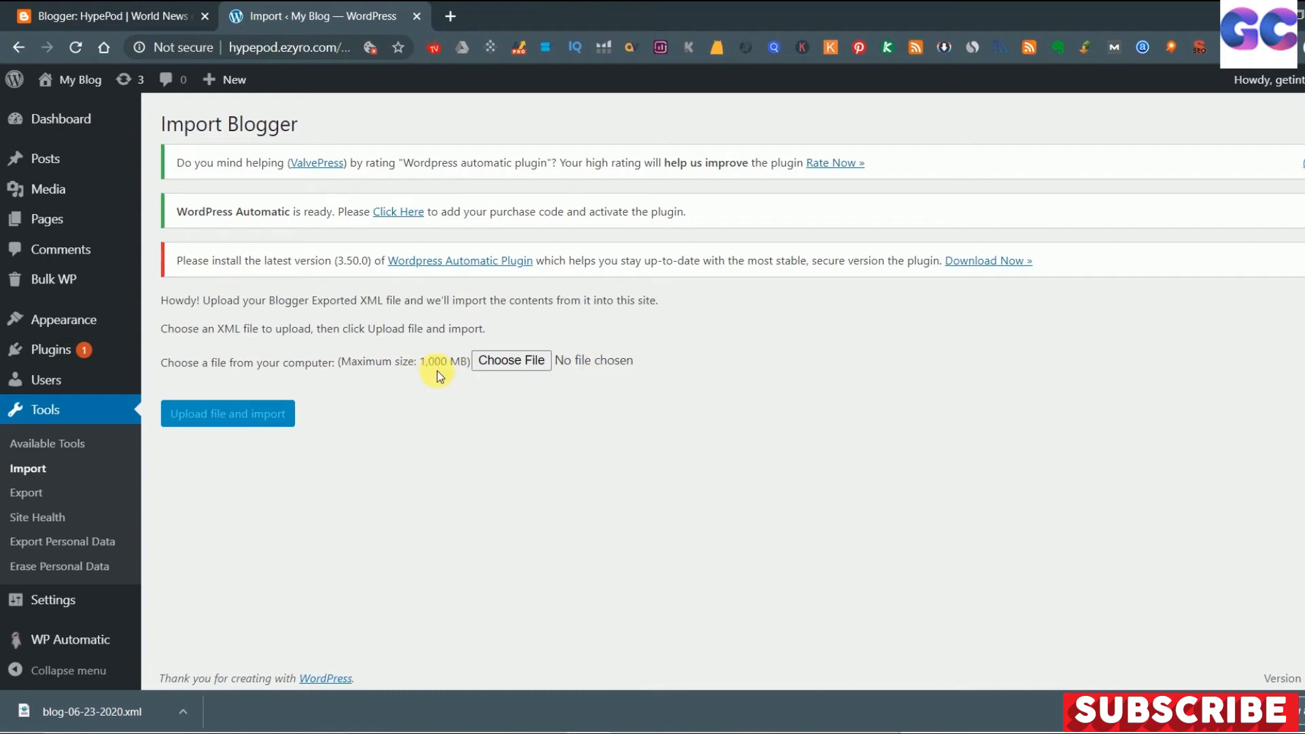
click(522, 366)
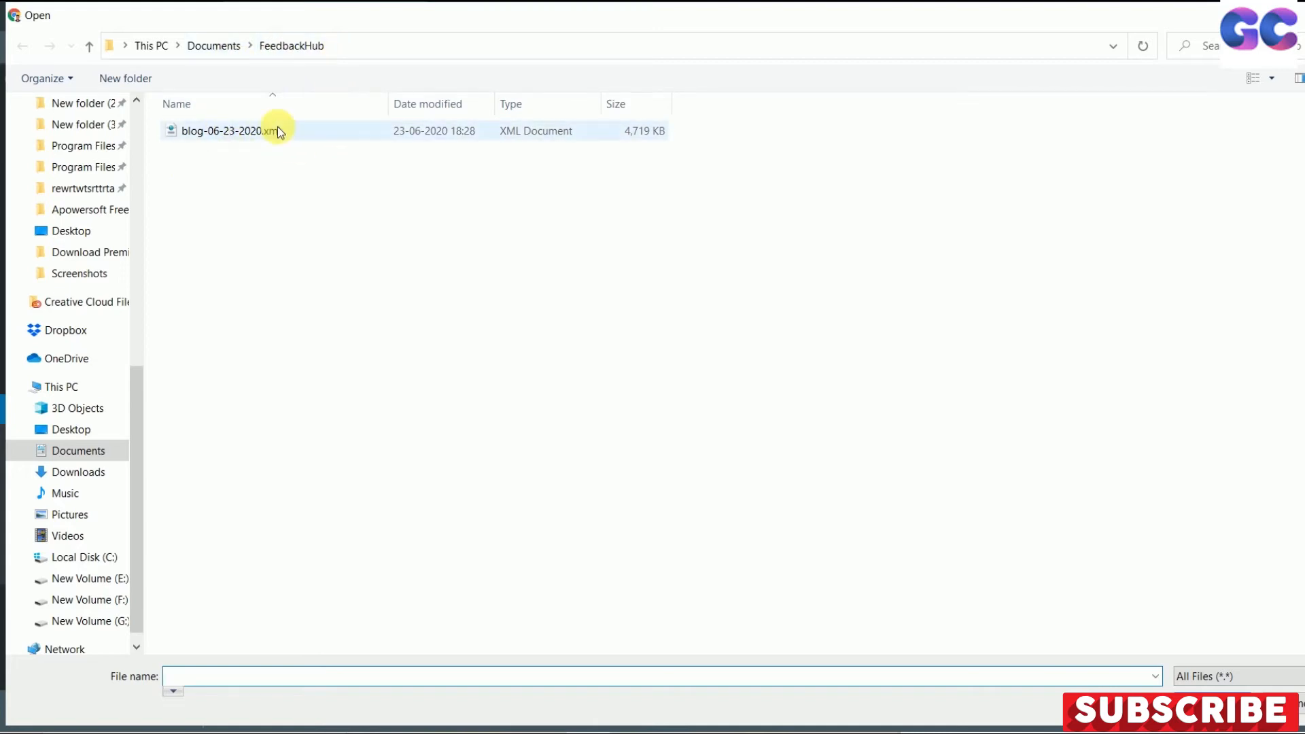
click(238, 136)
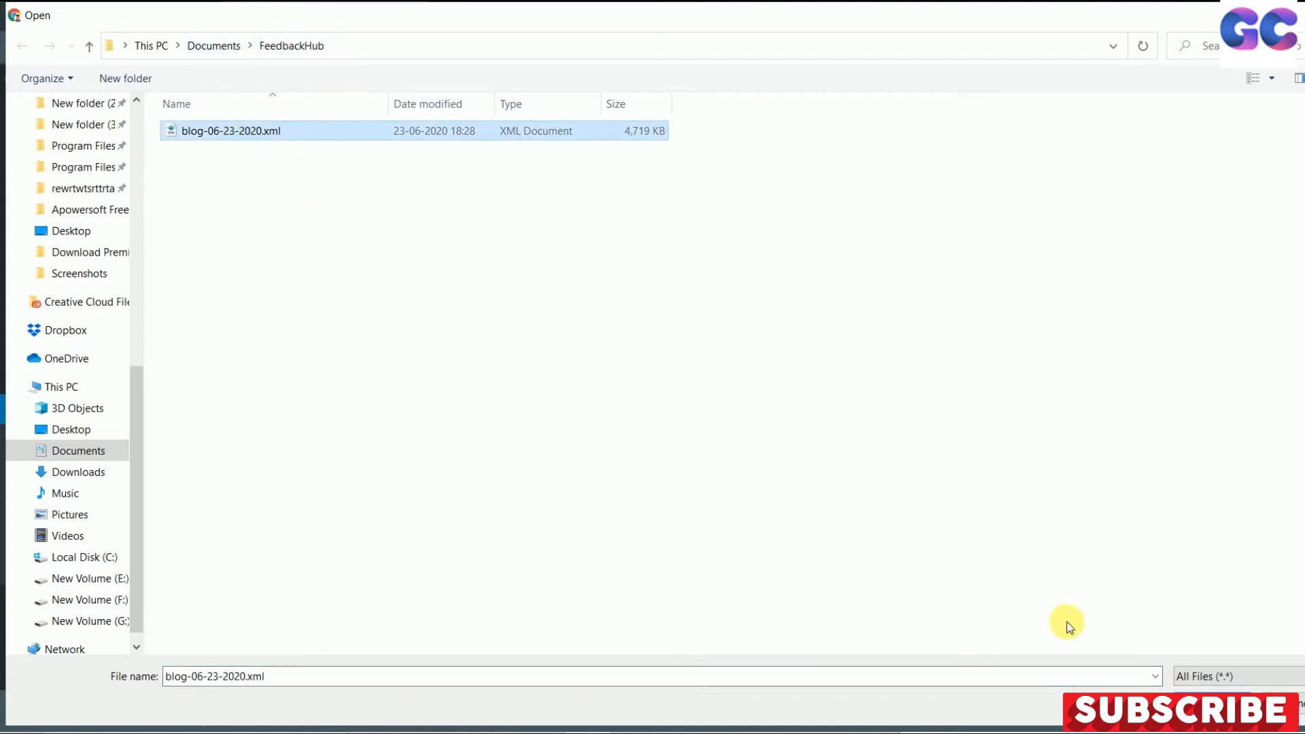
click(1197, 710)
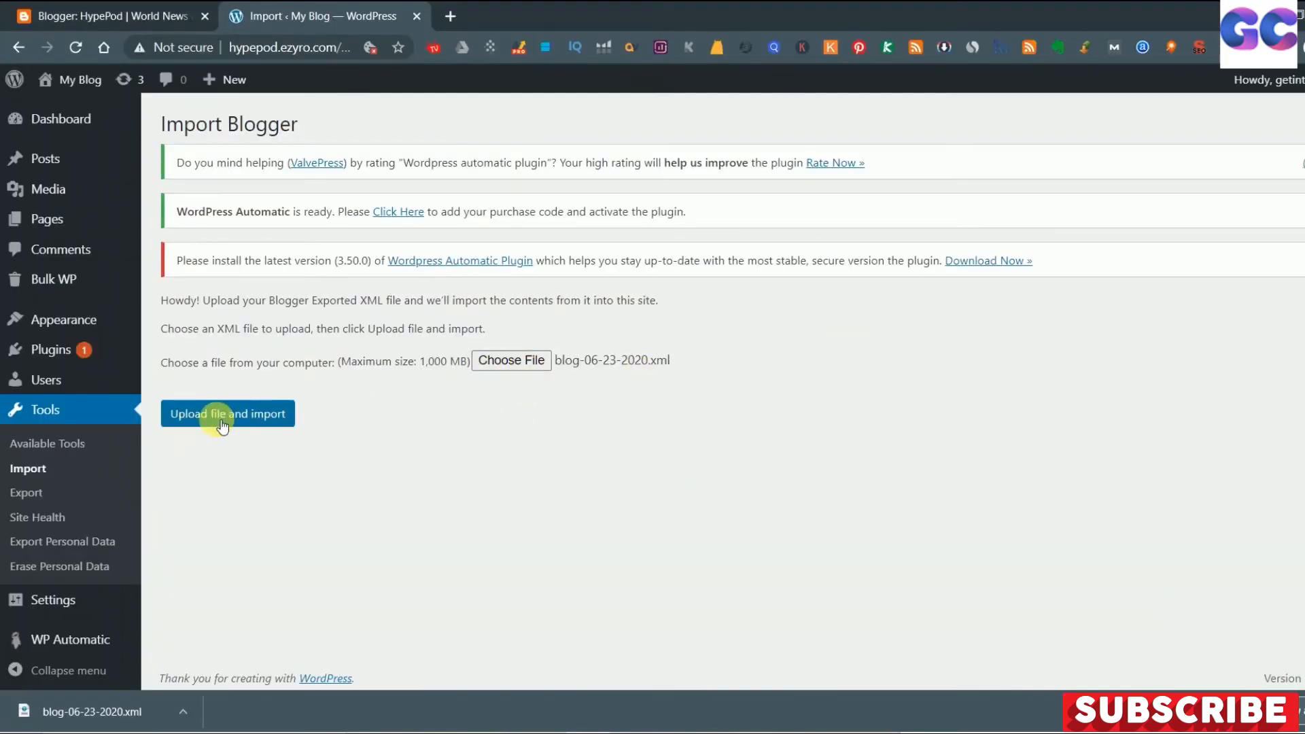
click(251, 419)
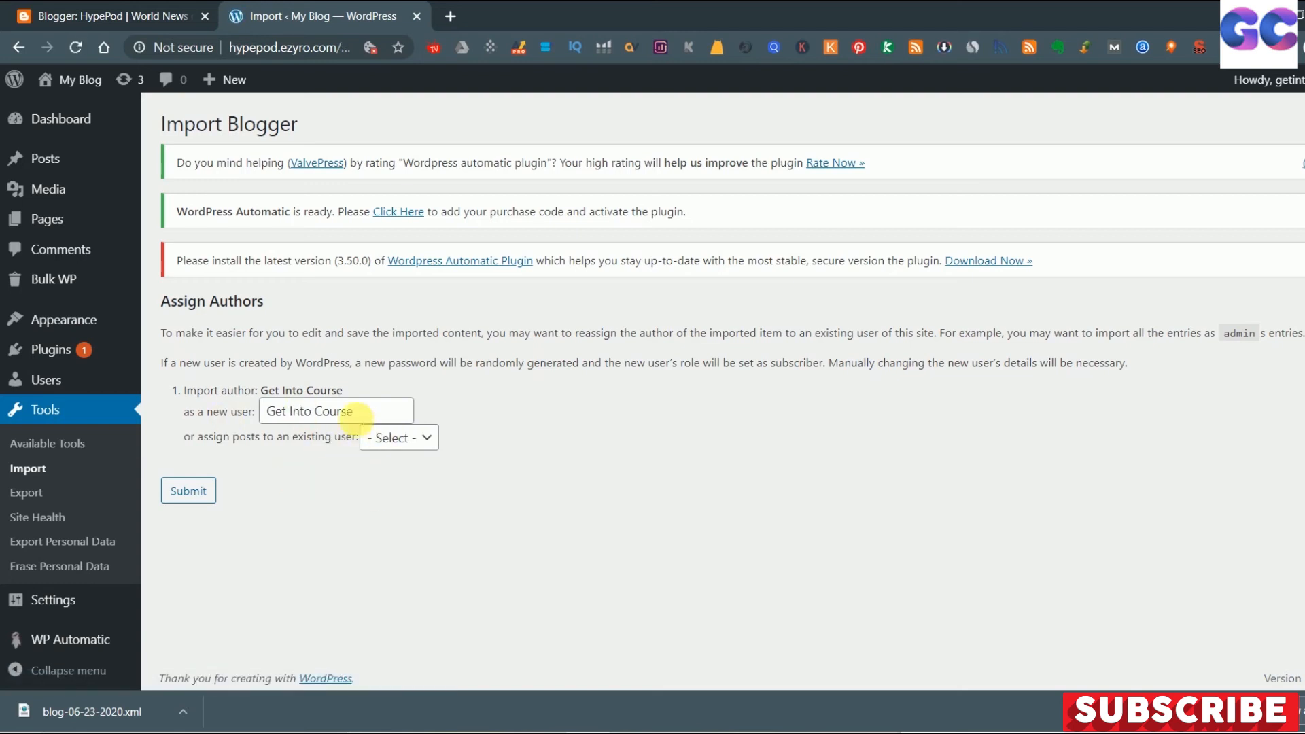
Replace the new user name for the imported author Get Into Course with admin.
drag(352, 412, 206, 416)
key(BackSpace)
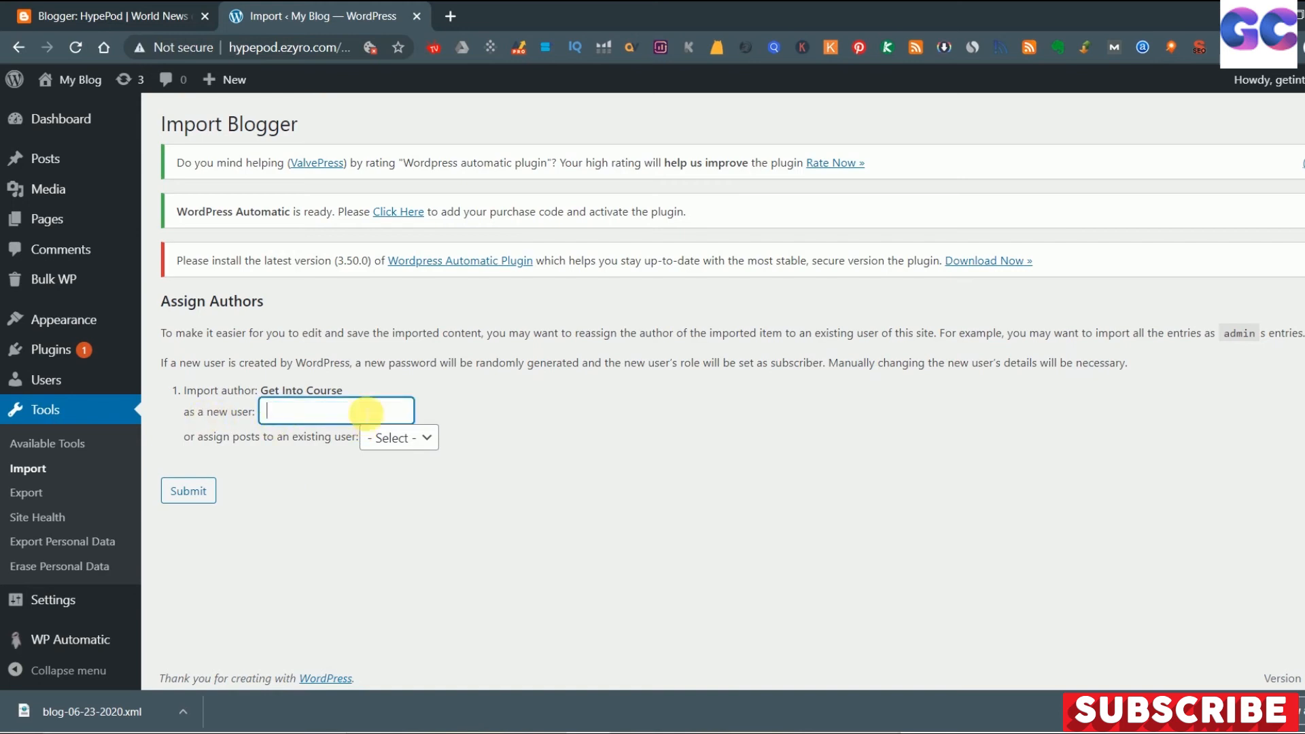
text(djsglja)
key(ctrl+a)
key(BackSpace)
text(admin)
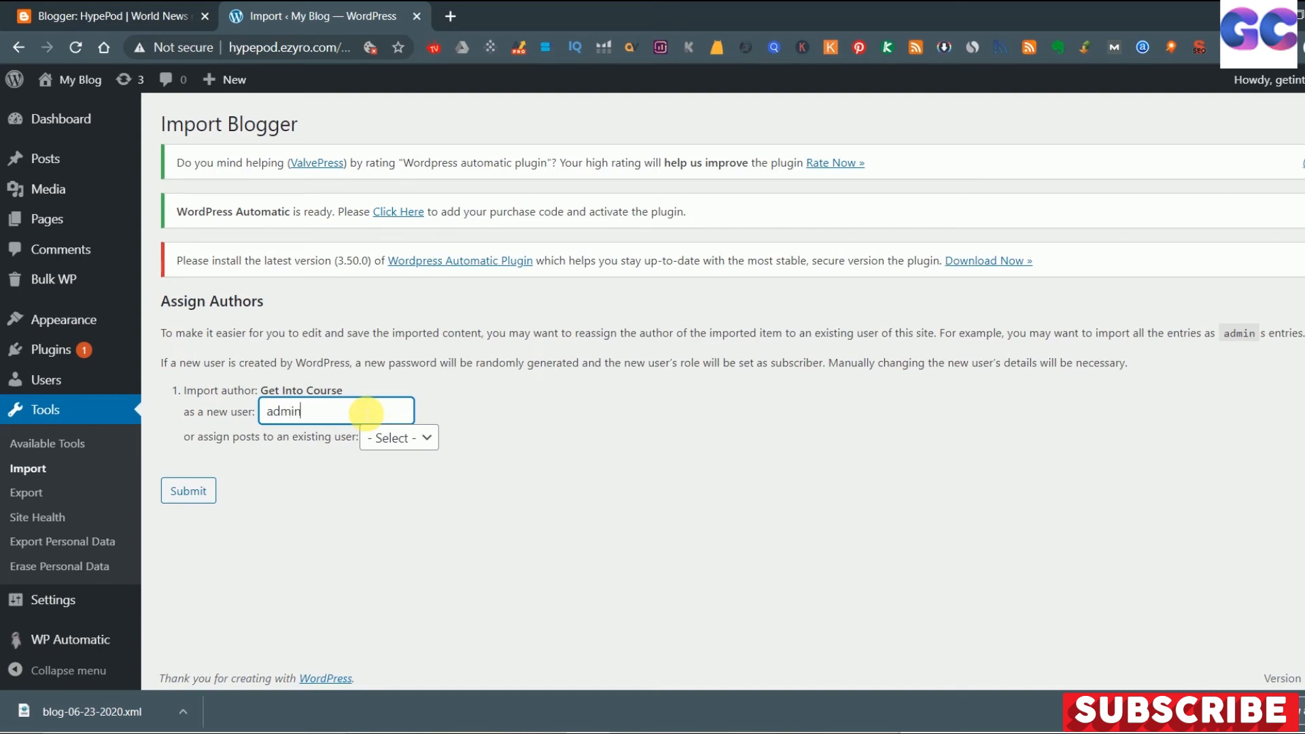